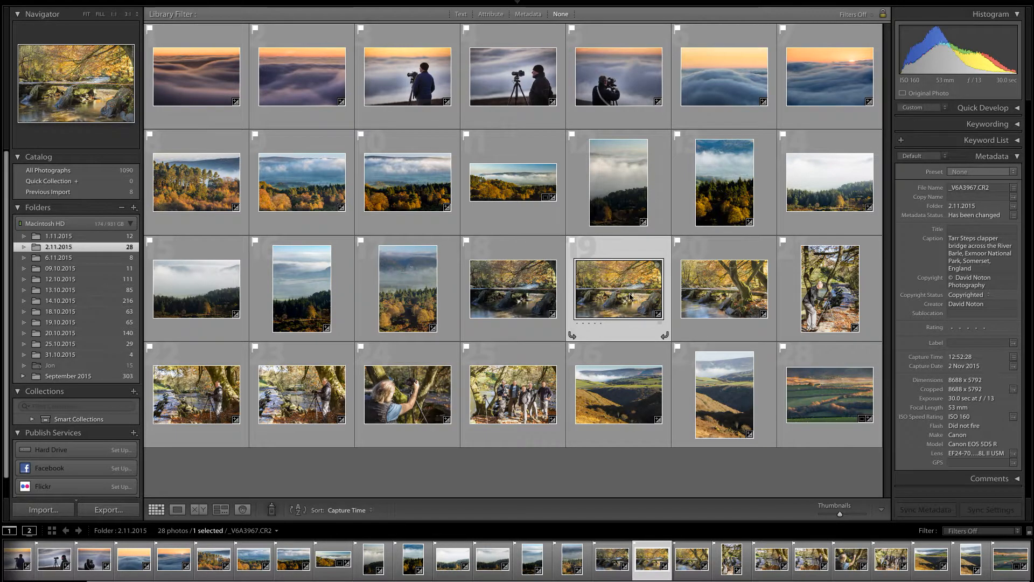
# - Open the selected Tarr Steps photo for developing and compare its before and after versions side by side
pyautogui.moveTo(821, 4)
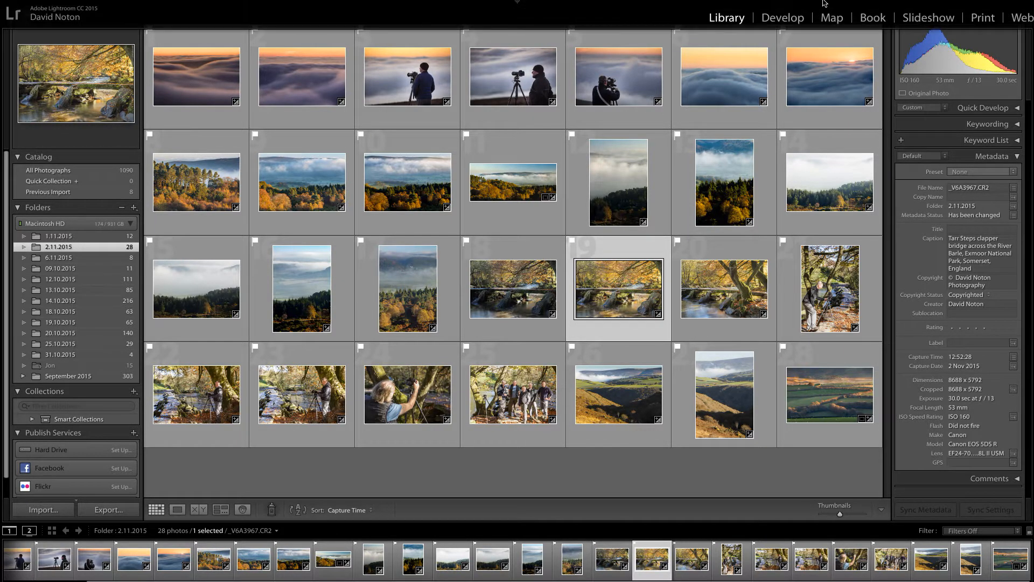
pyautogui.click(781, 19)
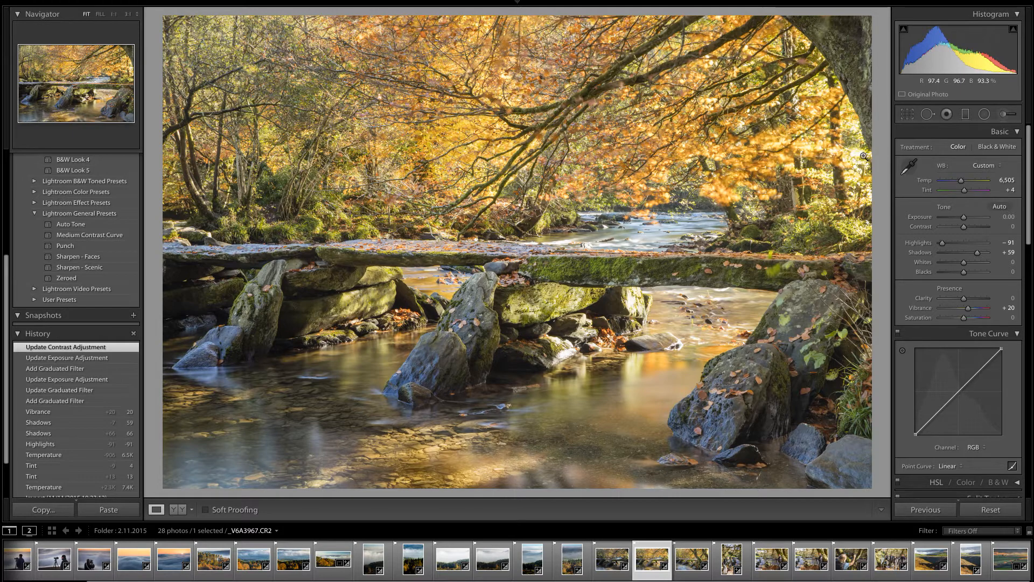
pyautogui.click(179, 510)
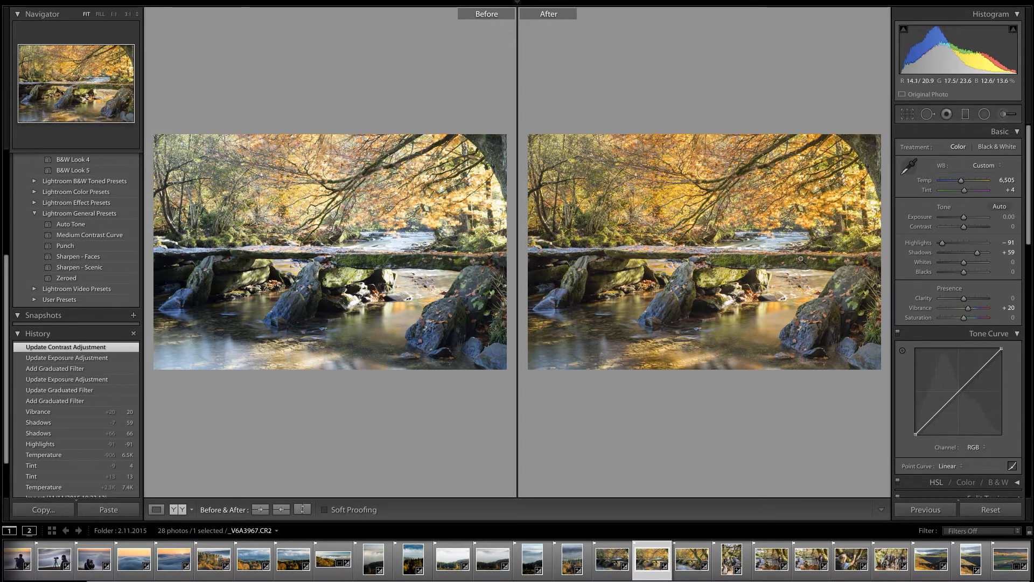
pyautogui.click(156, 509)
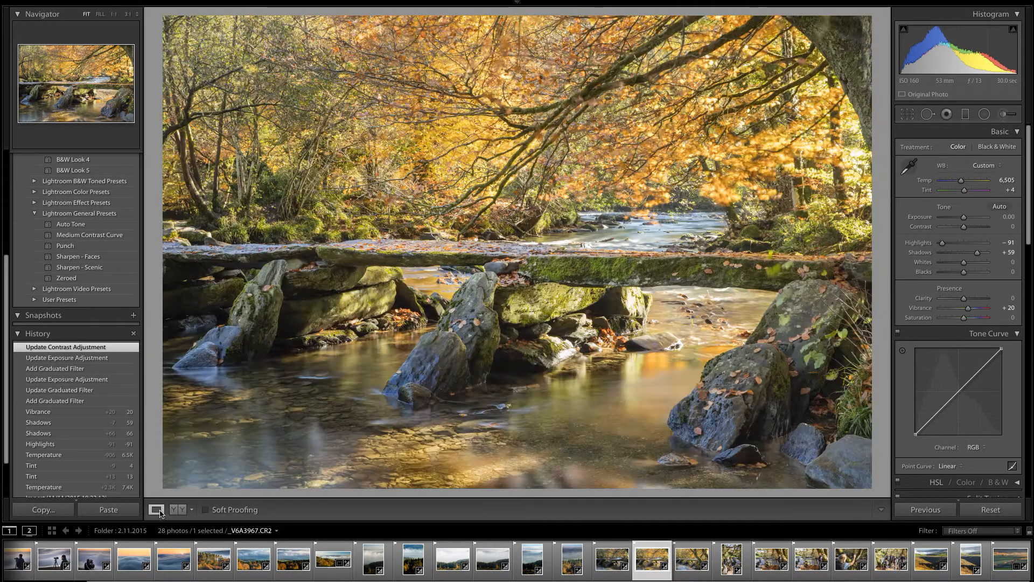
# - Hide the filmstrip and reset all develop settings of the photo
pyautogui.click(517, 580)
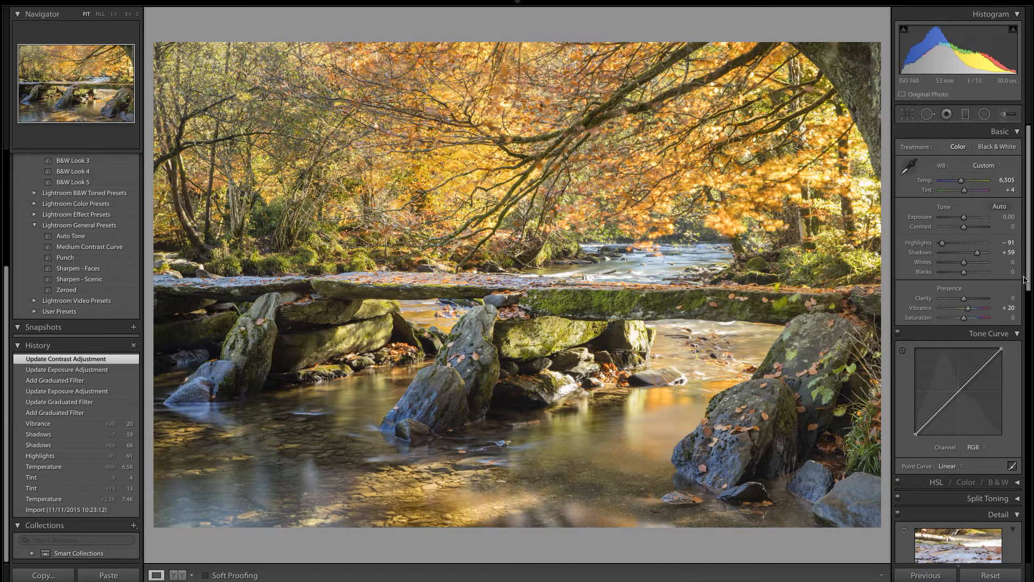
pyautogui.click(991, 575)
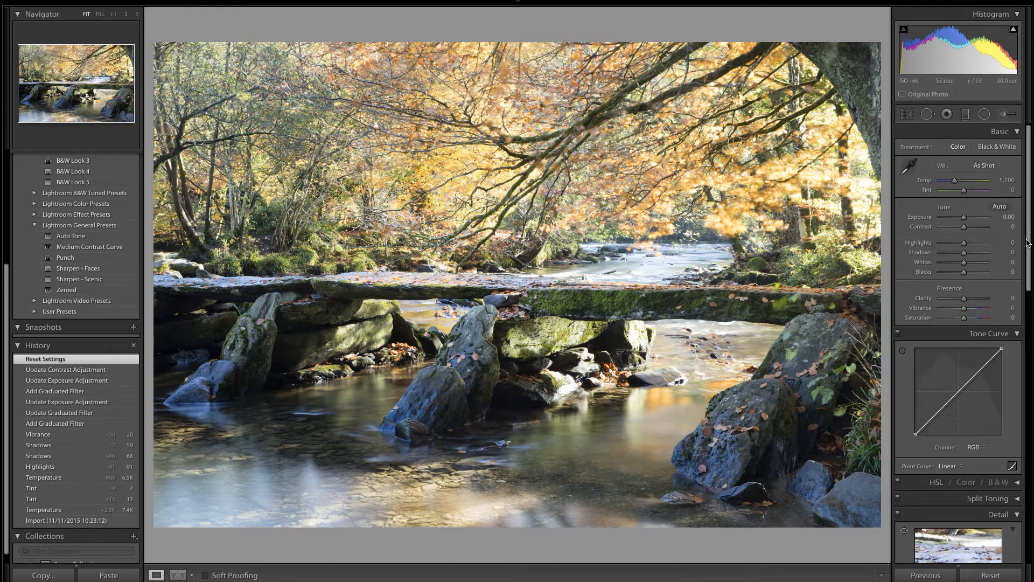
# - Set the camera calibration profile to Camera Faithful
pyautogui.moveTo(1029, 242); pyautogui.dragTo(1031, 539)
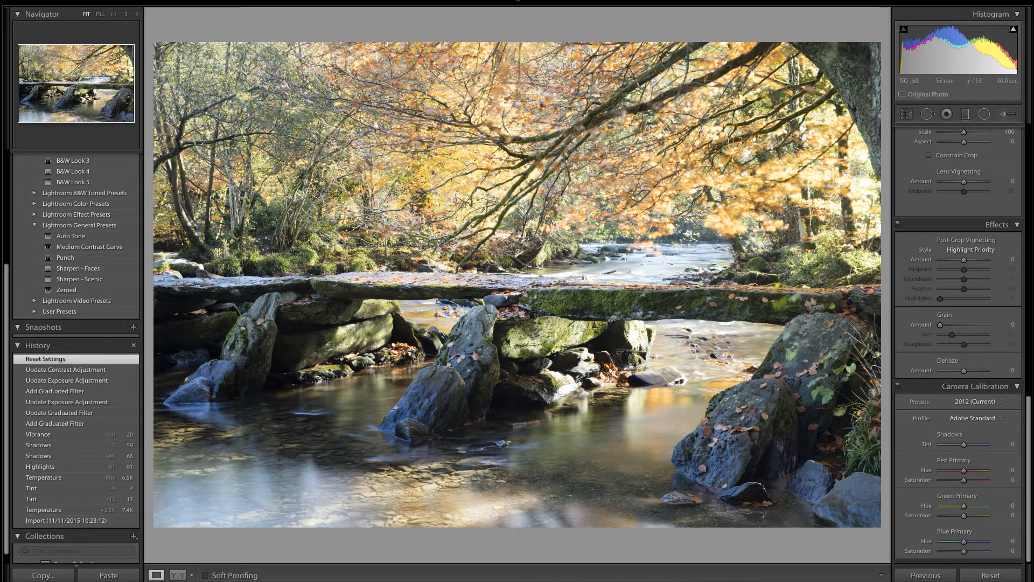
pyautogui.click(999, 420)
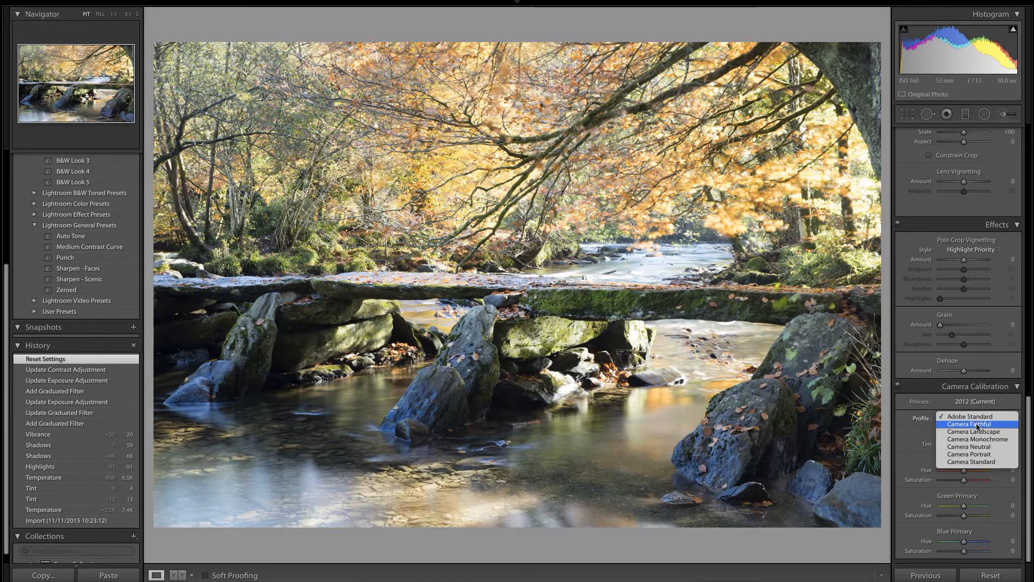
pyautogui.click(979, 425)
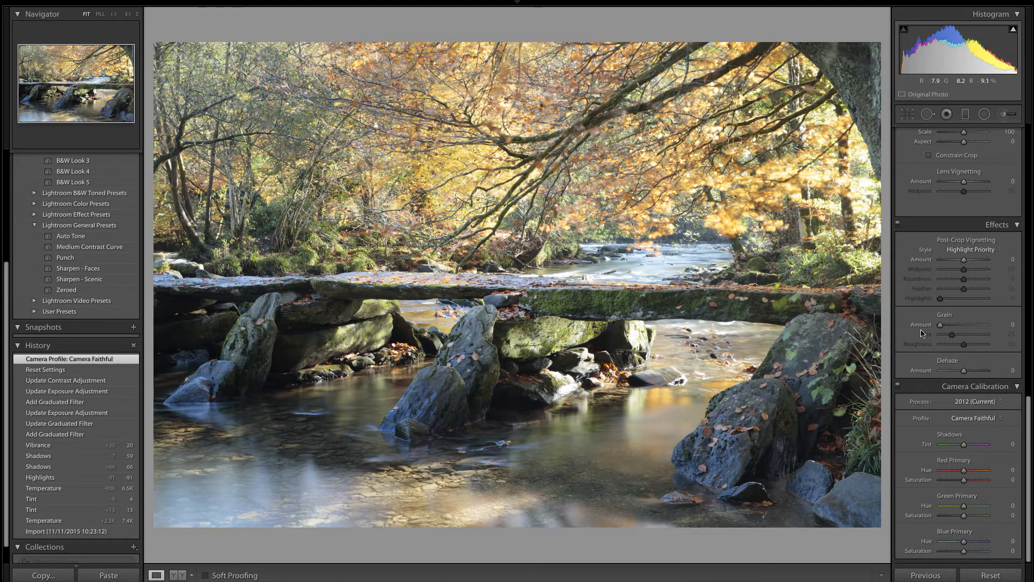
# - Set the white balance to a temperature of 5500 and a tint of +7
pyautogui.moveTo(1030, 448); pyautogui.dragTo(1029, 162)
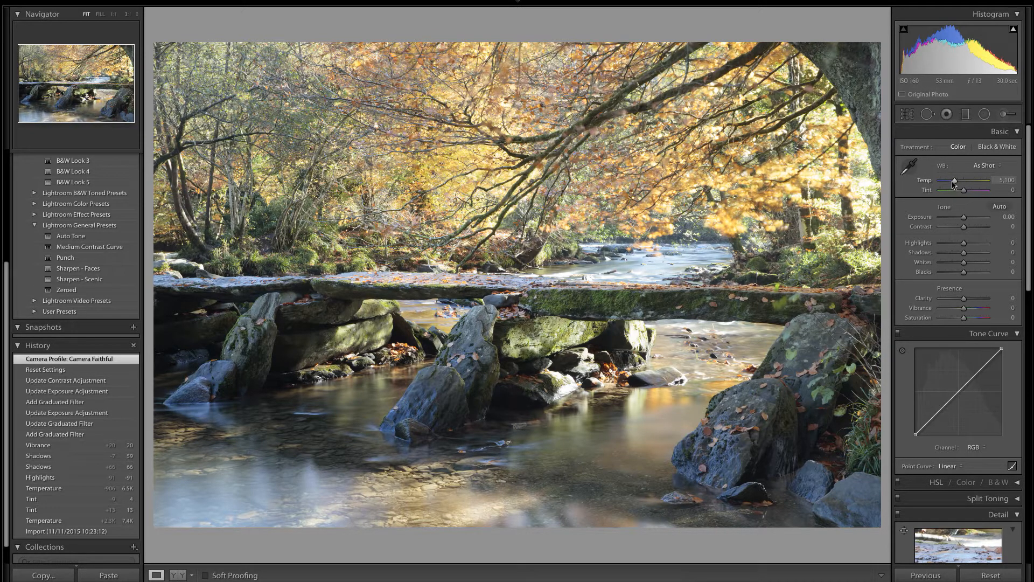
pyautogui.click(1011, 181)
pyautogui.write('5')
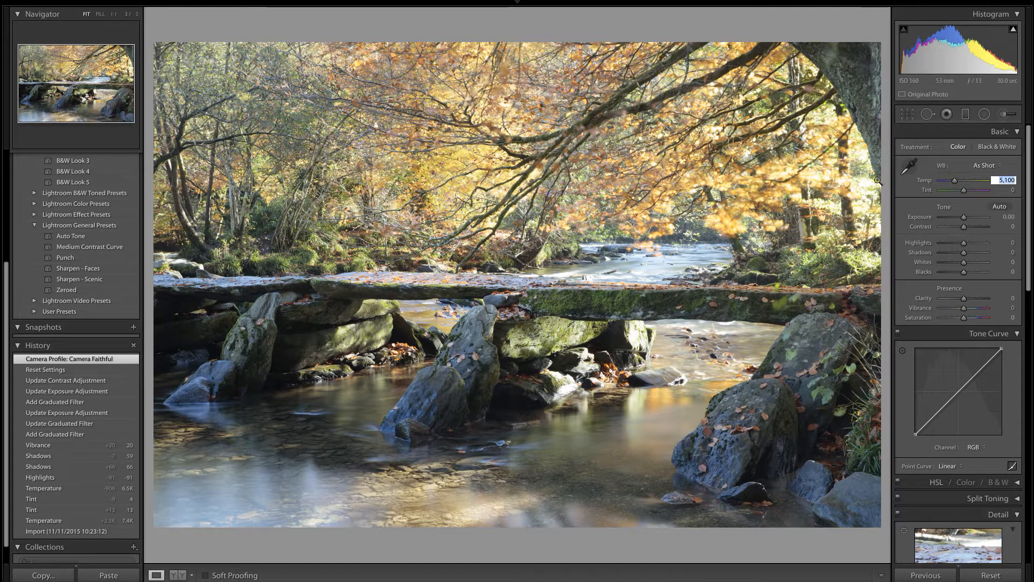
pyautogui.write('5')
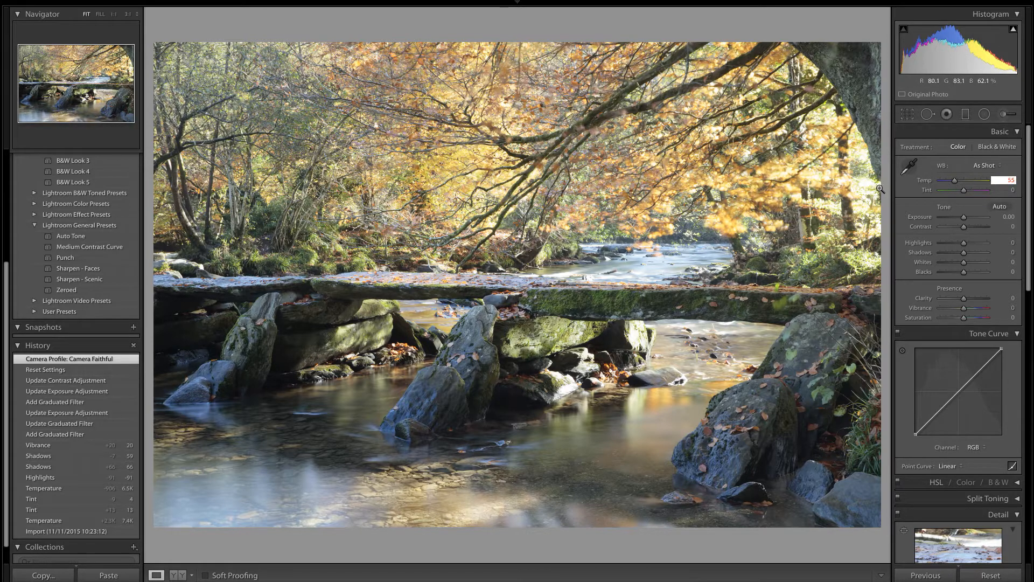
pyautogui.write('00')
pyautogui.press('Return')
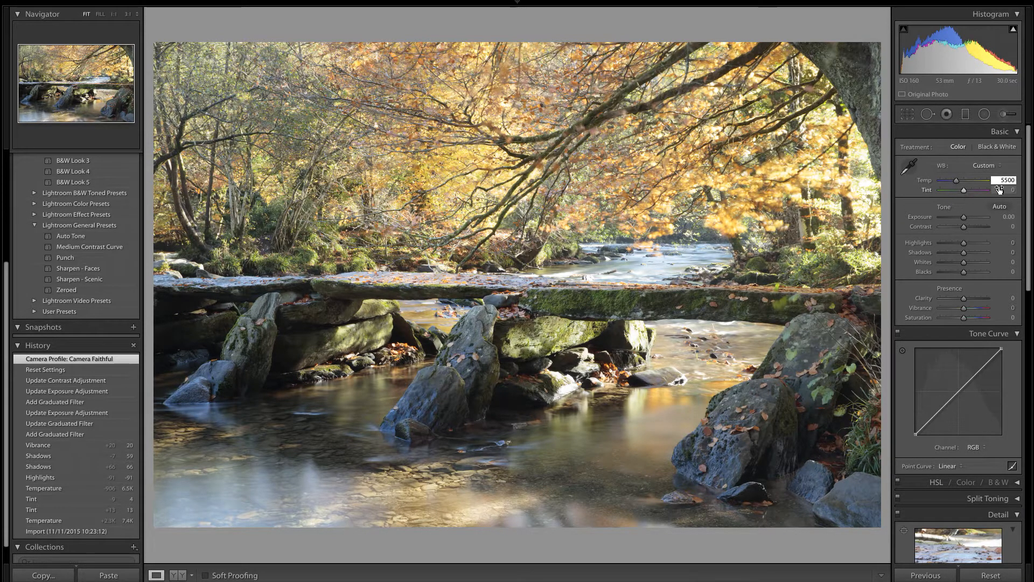
pyautogui.press('Return')
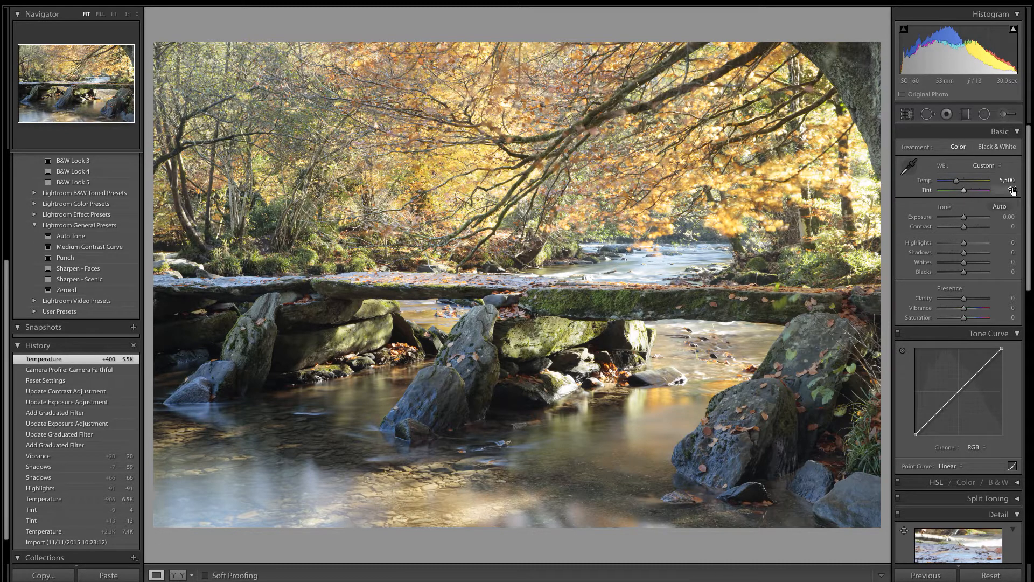
pyautogui.click(1015, 193)
pyautogui.press('Return')
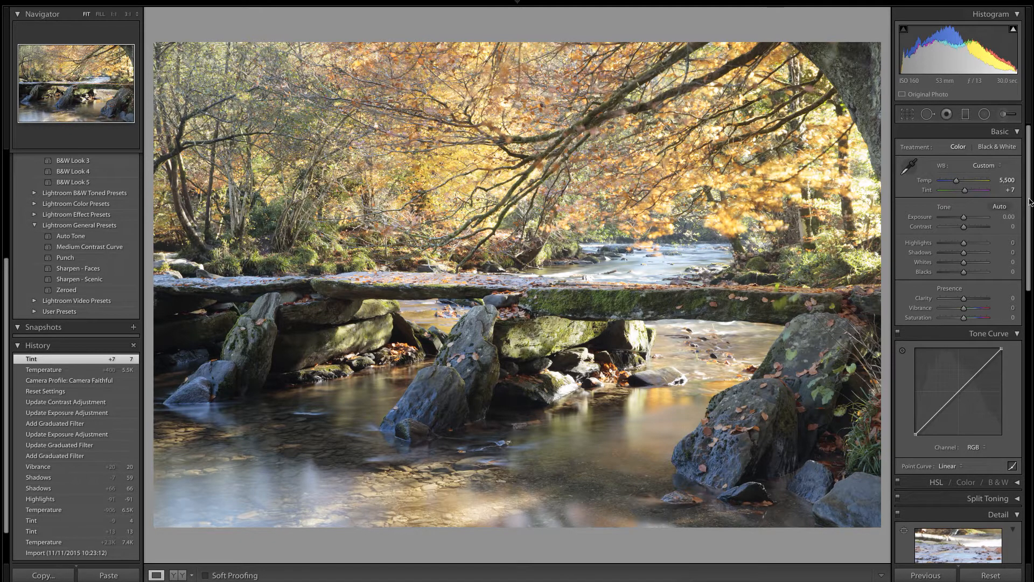
# - Check the clipping of the Whites and Blacks, returning both values to 0
pyautogui.moveTo(1030, 202); pyautogui.dragTo(1031, 216)
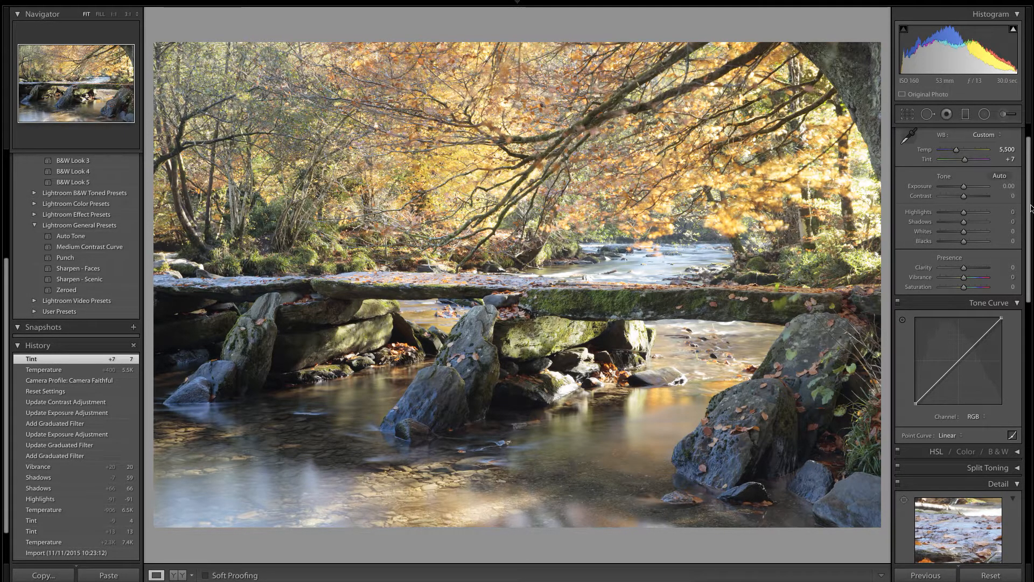
pyautogui.scroll(2, 1028, 205)
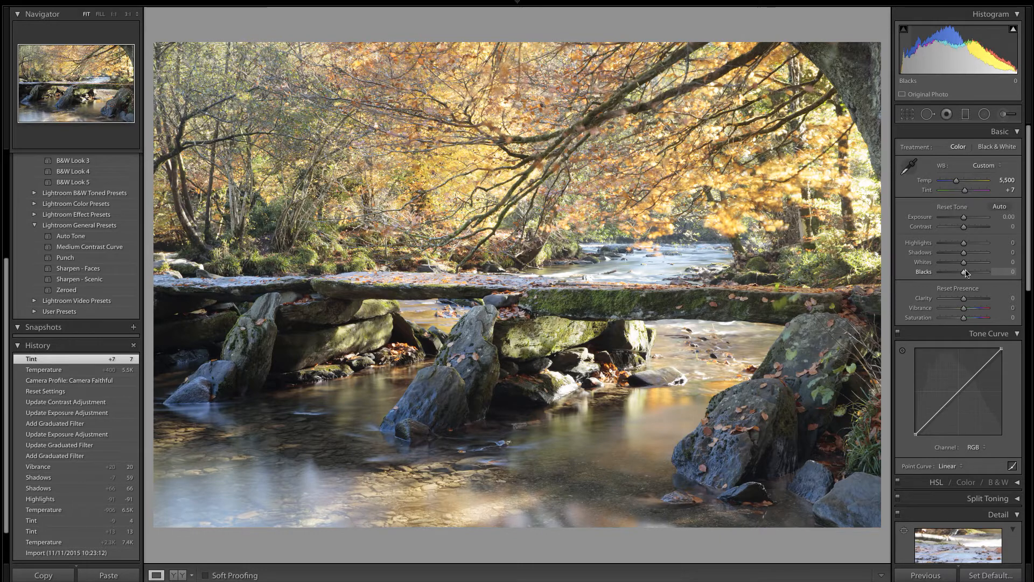
pyautogui.moveTo(963, 263); pyautogui.dragTo(964, 267)
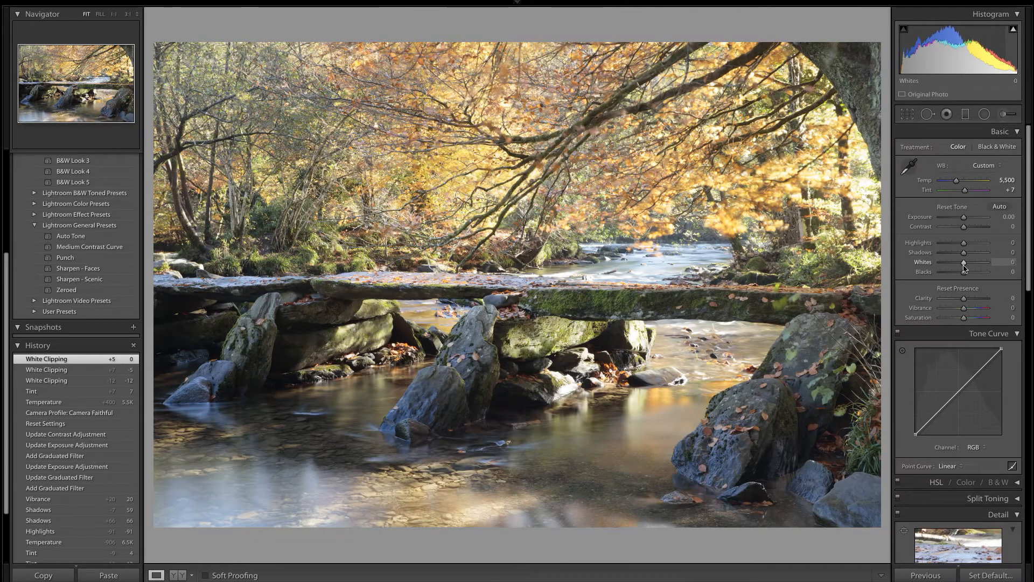
pyautogui.press('alt')
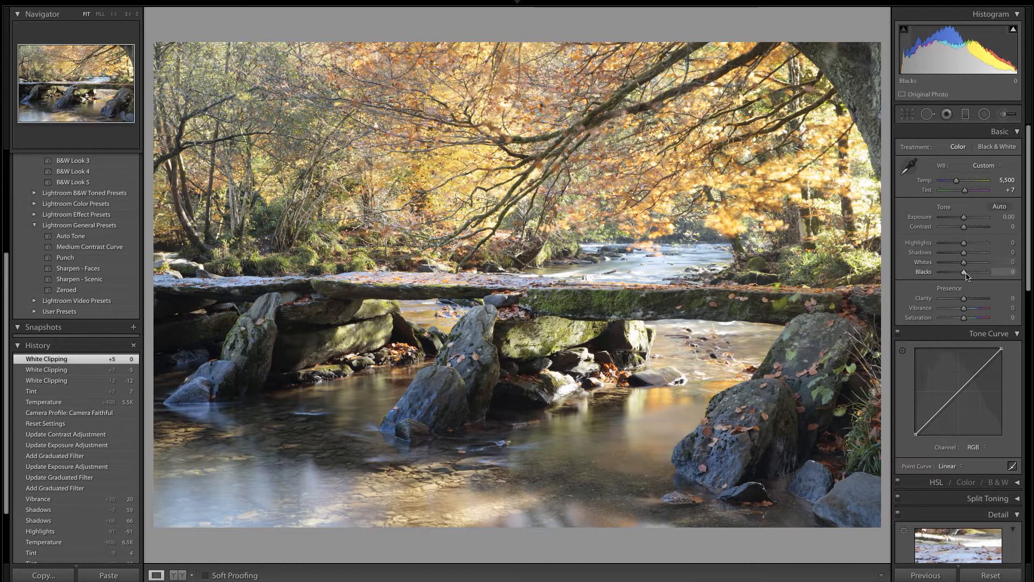
pyautogui.moveTo(964, 274); pyautogui.dragTo(966, 277)
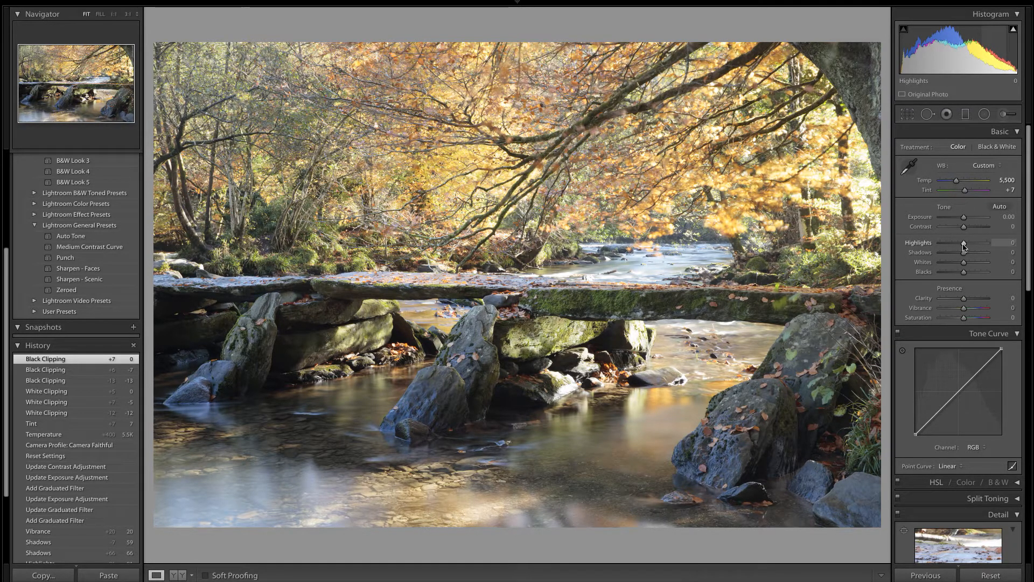
# - Set Highlights to -88 and Shadows to +62, checking the photo in a before and after comparison
pyautogui.moveTo(964, 245); pyautogui.dragTo(943, 252)
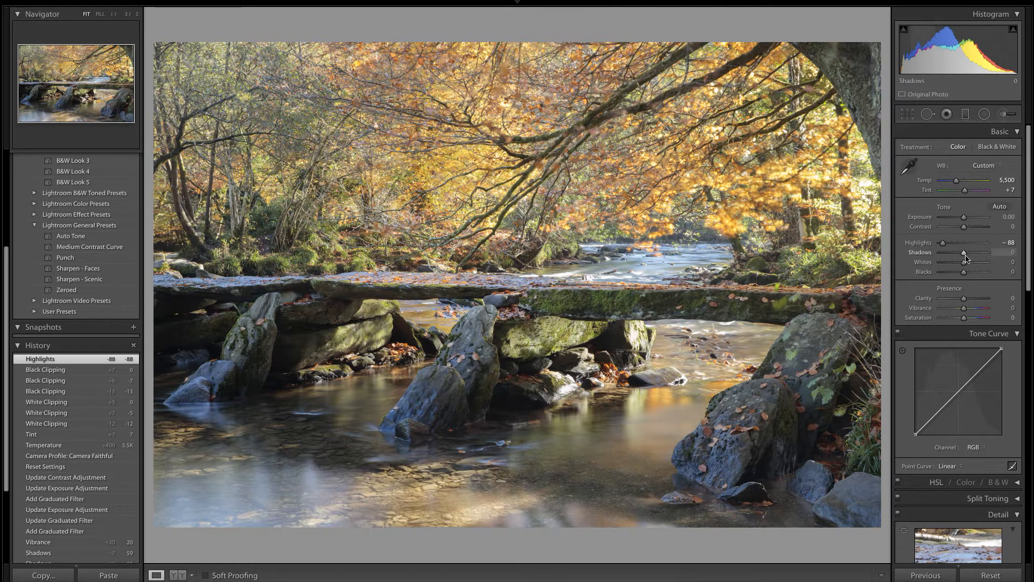
pyautogui.moveTo(966, 255); pyautogui.dragTo(975, 257)
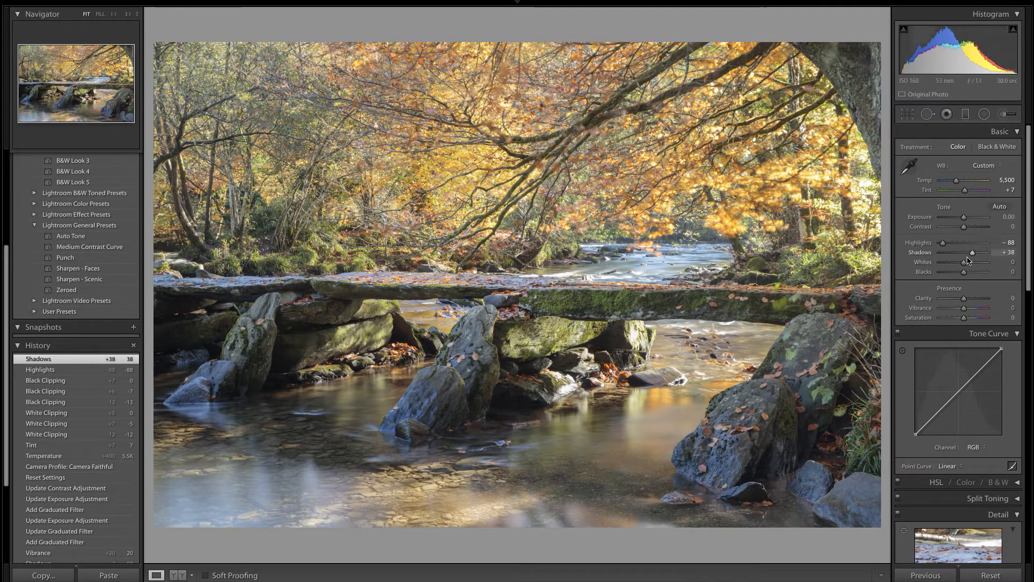
pyautogui.moveTo(972, 257); pyautogui.dragTo(979, 256)
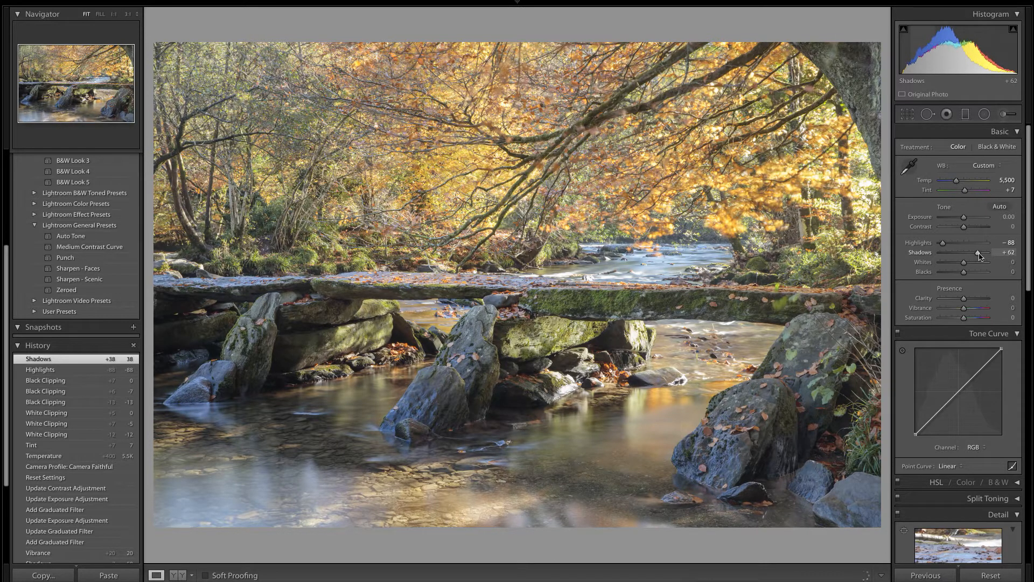
pyautogui.moveTo(980, 257); pyautogui.dragTo(980, 257)
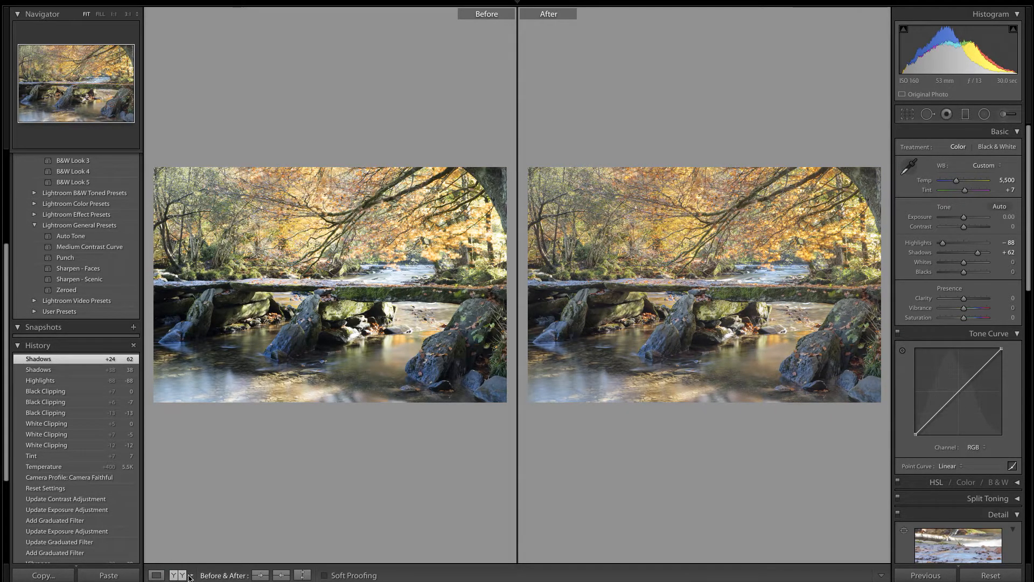
pyautogui.click(156, 574)
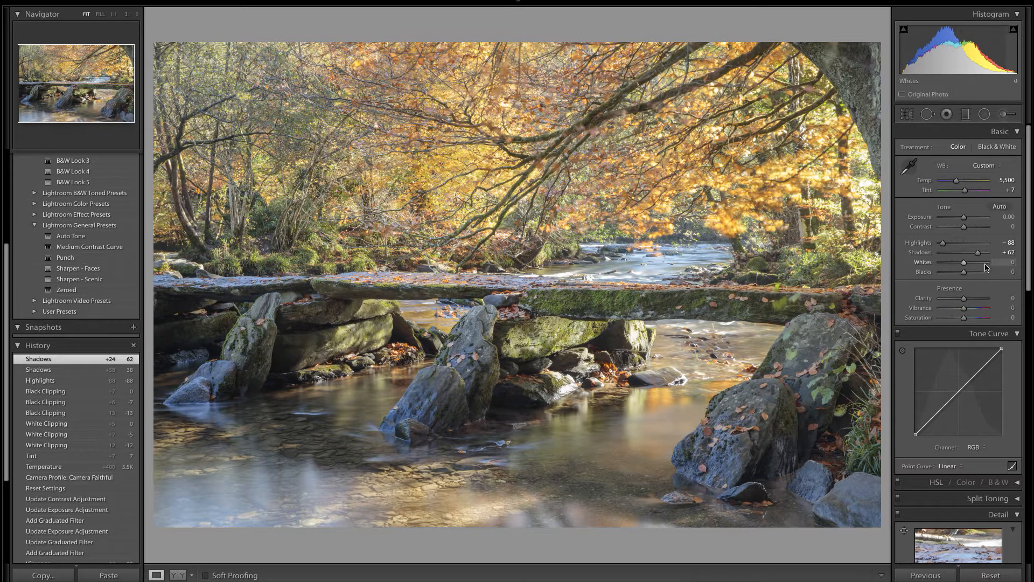
# - Raise the photo's Vibrance to +17
pyautogui.moveTo(966, 313); pyautogui.dragTo(952, 312)
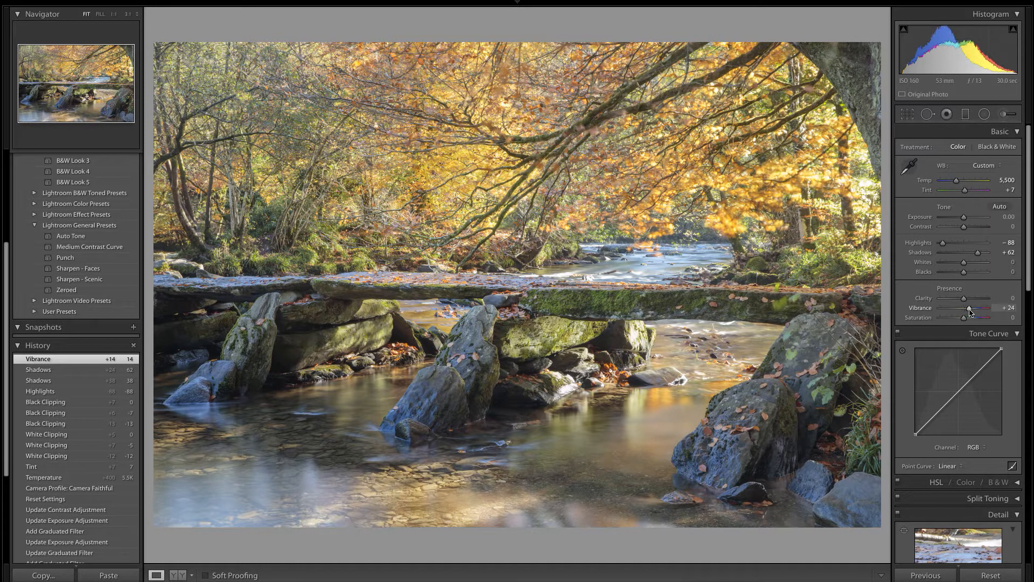
pyautogui.moveTo(970, 312); pyautogui.dragTo(968, 312)
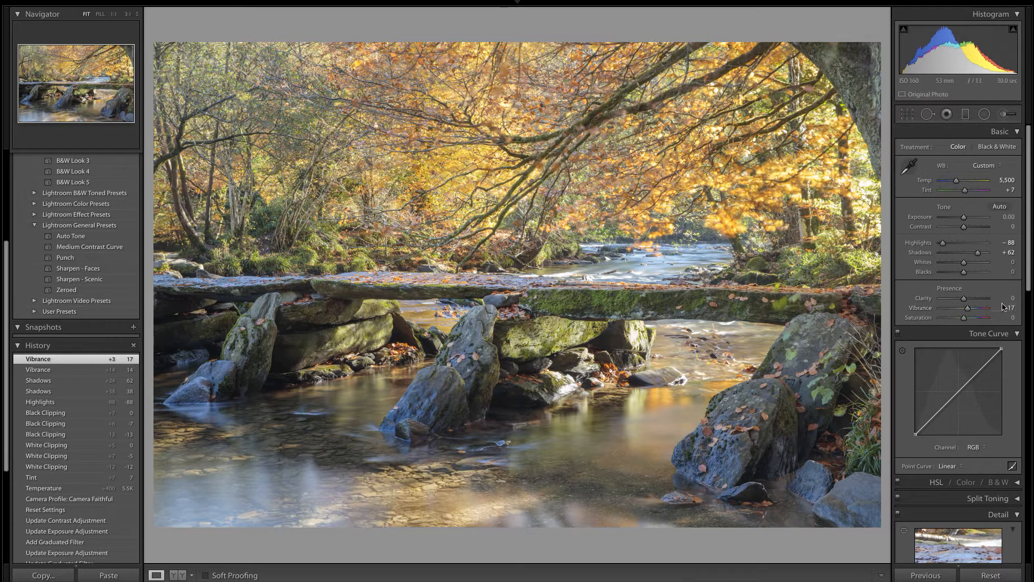
# - Add a graduated filter over the trees with a narrow transition along the bridge, with Exposure -0.18 and Contrast 6
pyautogui.click(965, 115)
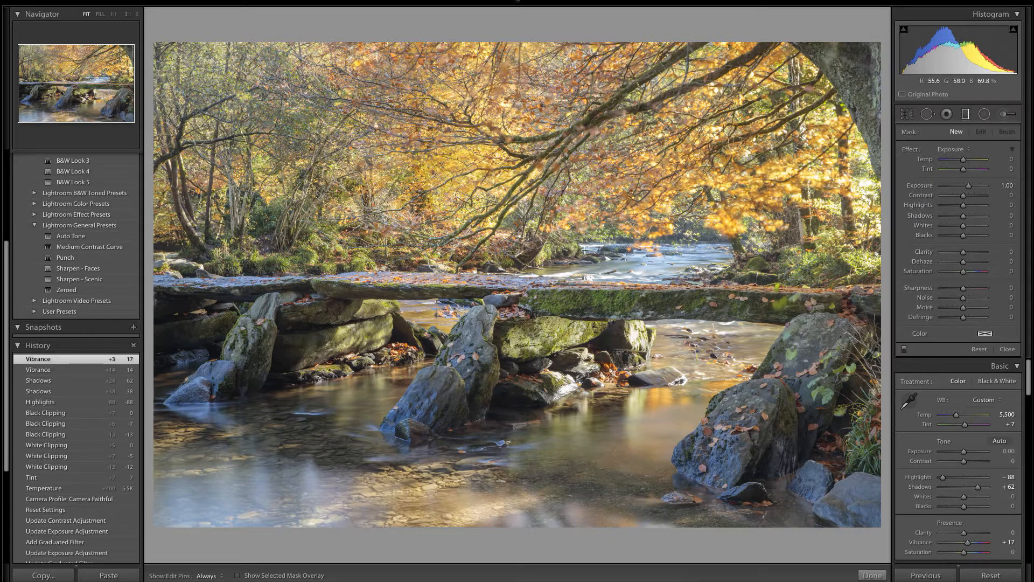
pyautogui.moveTo(579, 254)
pyautogui.mouseDown()
pyautogui.moveTo(577, 297)
pyautogui.moveTo(582, 269)
pyautogui.mouseUp()
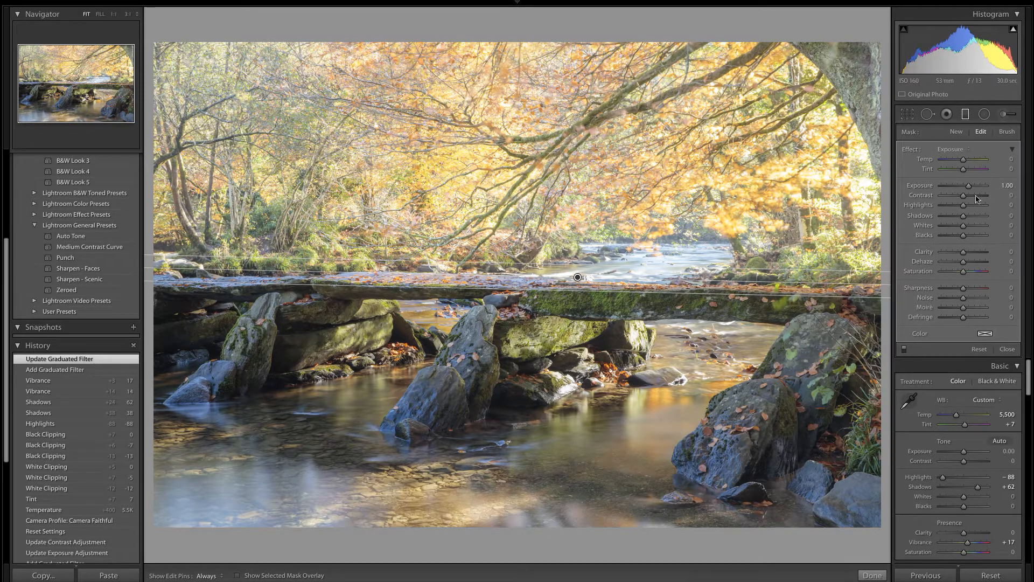
pyautogui.moveTo(969, 187); pyautogui.dragTo(965, 191)
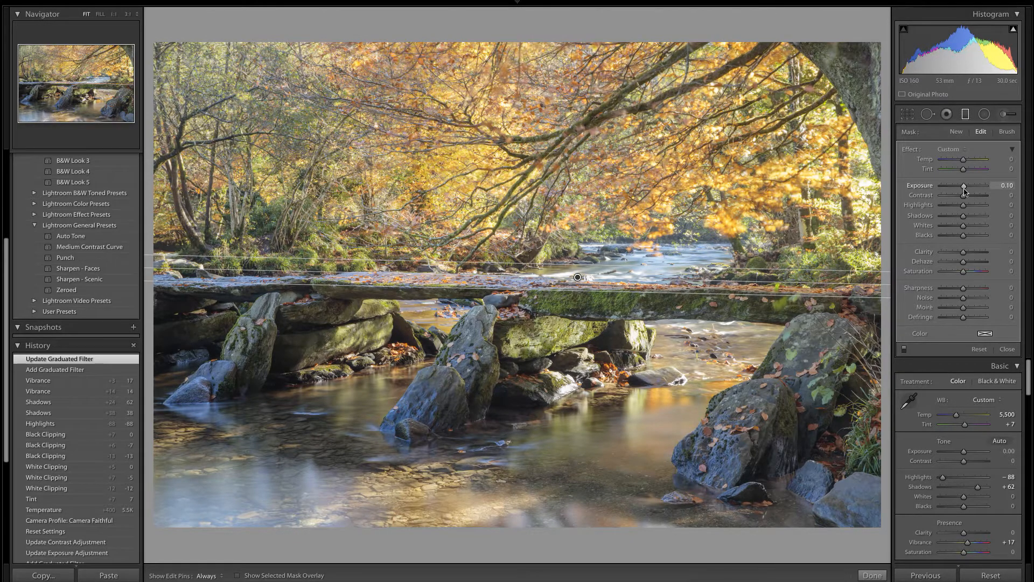
pyautogui.moveTo(964, 192); pyautogui.dragTo(963, 192)
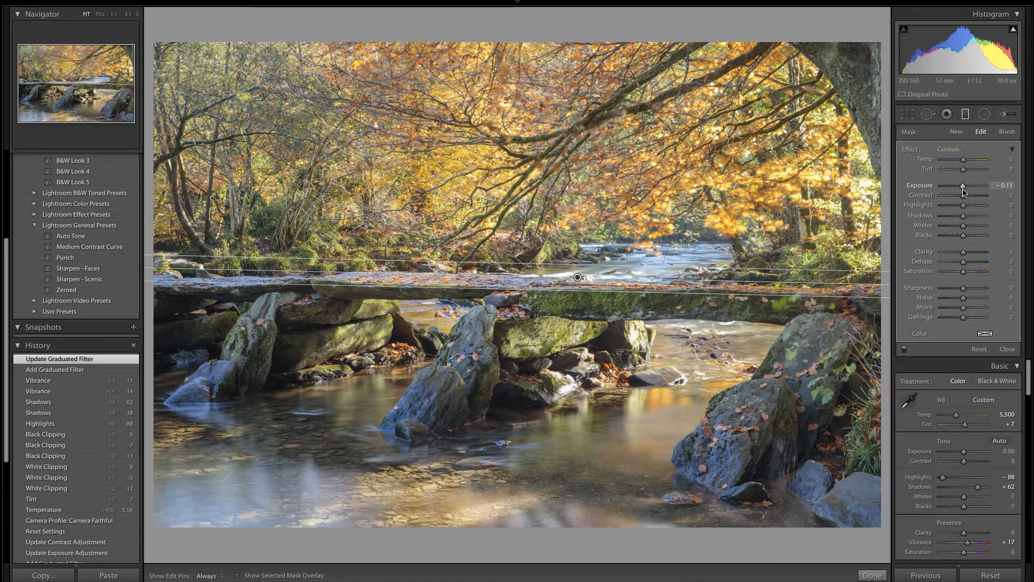
pyautogui.moveTo(964, 192); pyautogui.dragTo(963, 192)
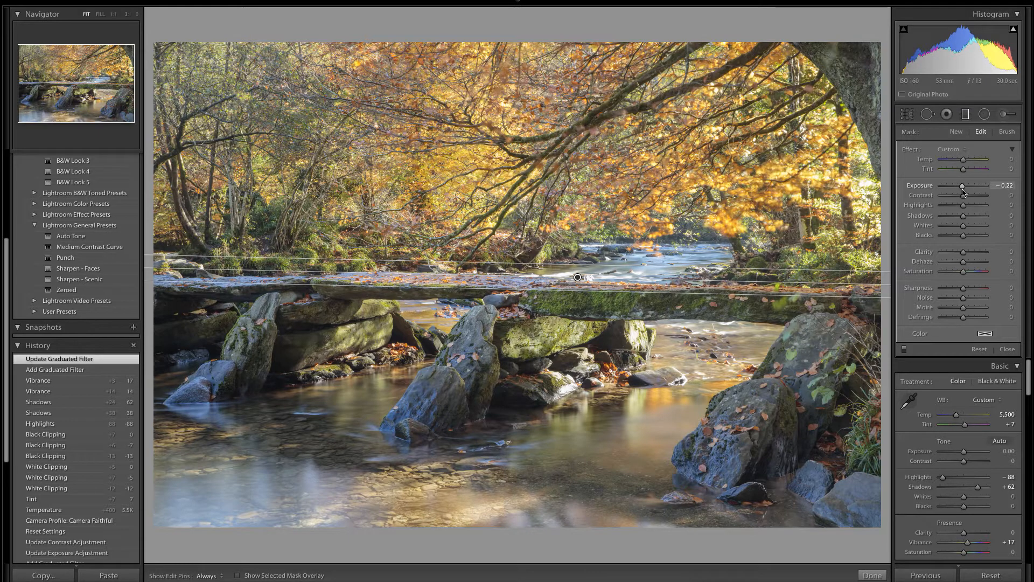
pyautogui.moveTo(964, 192); pyautogui.dragTo(965, 199)
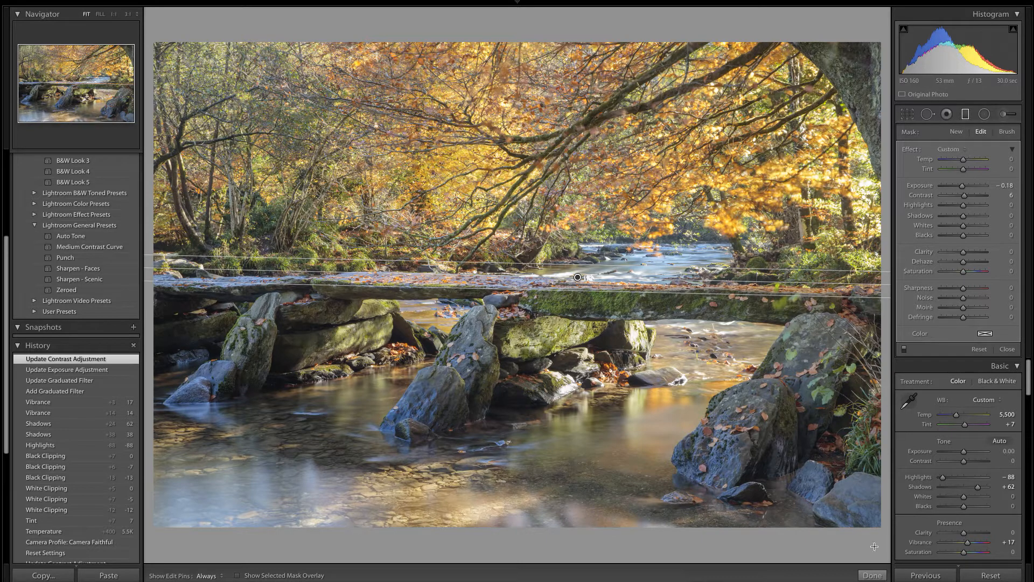
pyautogui.click(873, 575)
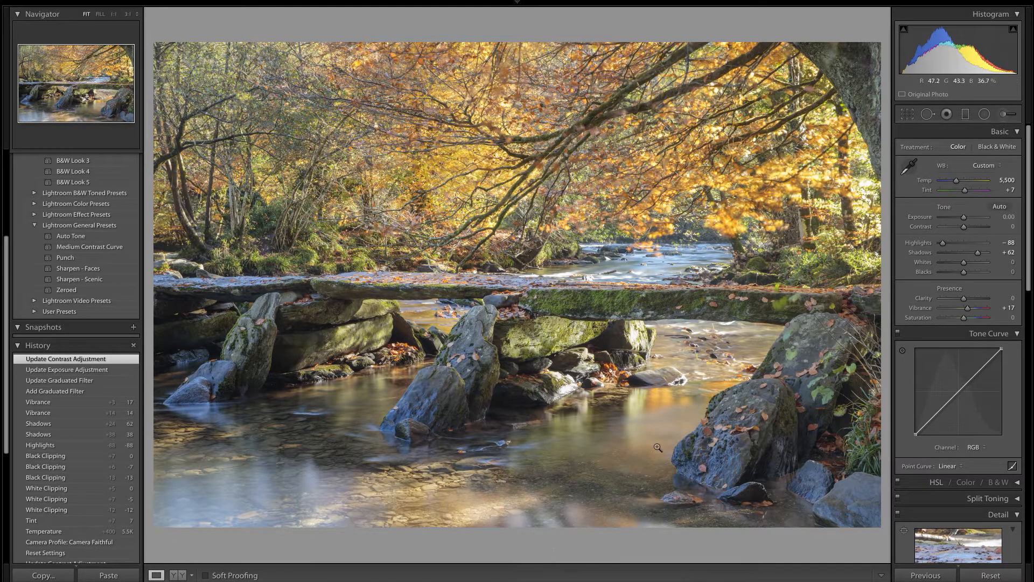
# - Add a slanted graduated filter over the water in the photo's lower-left corner, with Exposure -0.79 and Contrast 33
pyautogui.click(966, 114)
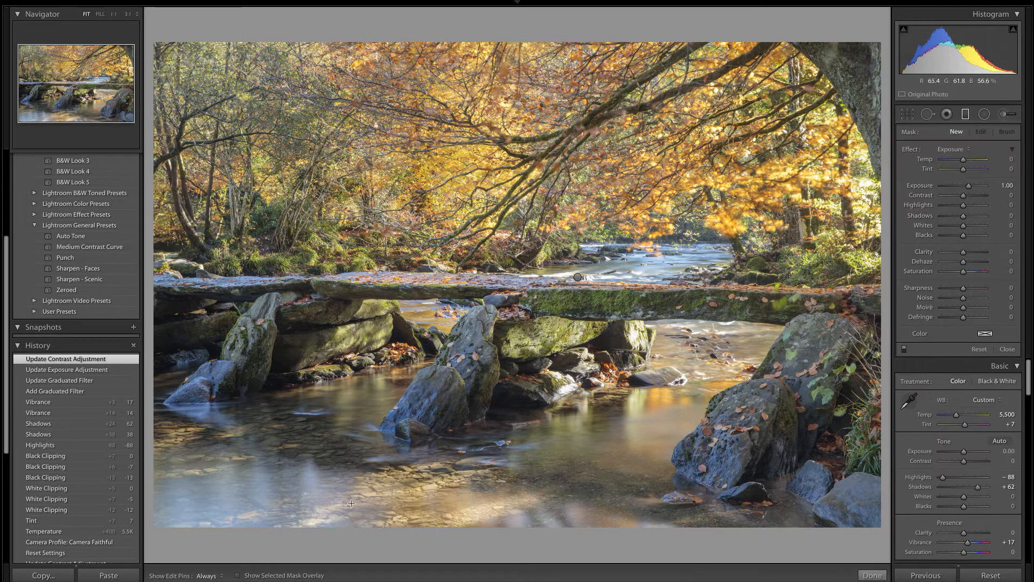
pyautogui.moveTo(351, 503); pyautogui.dragTo(370, 447)
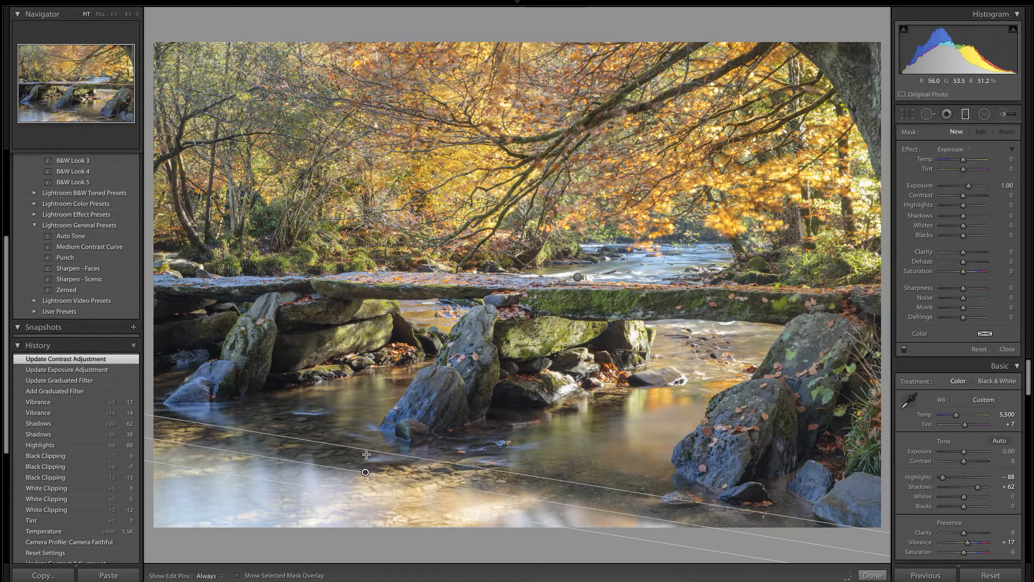
pyautogui.click(361, 491)
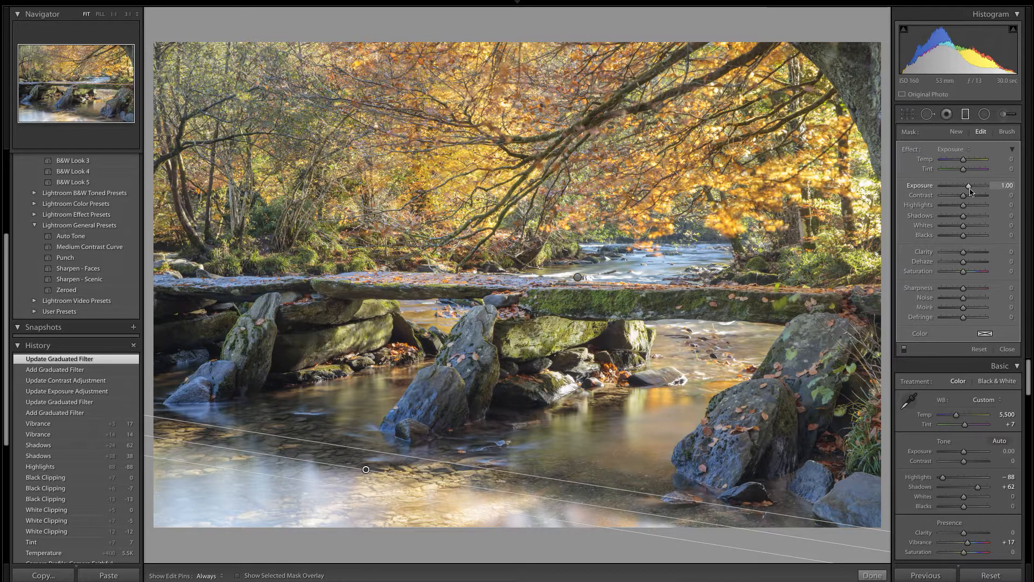
pyautogui.moveTo(968, 185); pyautogui.dragTo(962, 195)
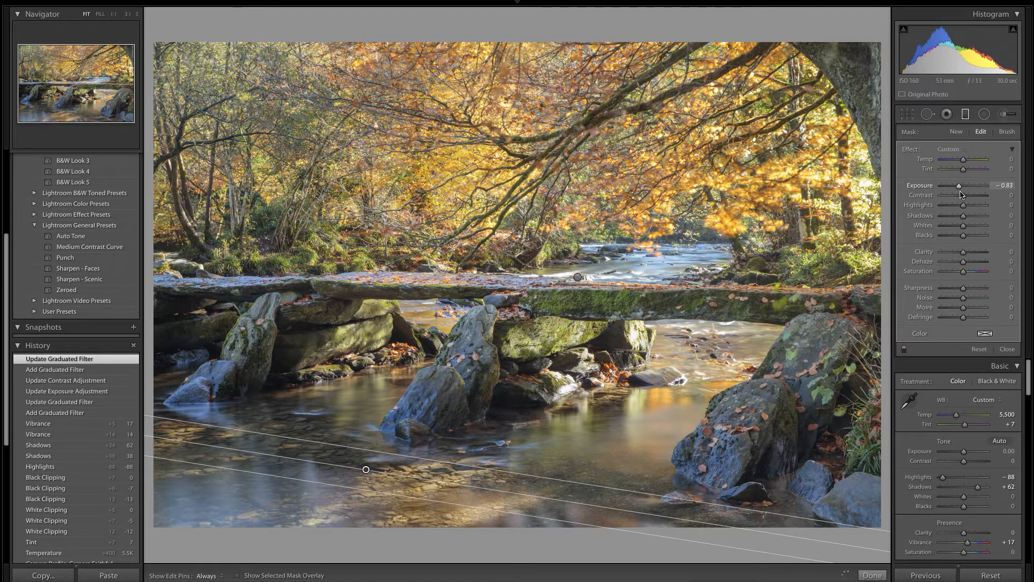
pyautogui.moveTo(962, 193); pyautogui.dragTo(970, 201)
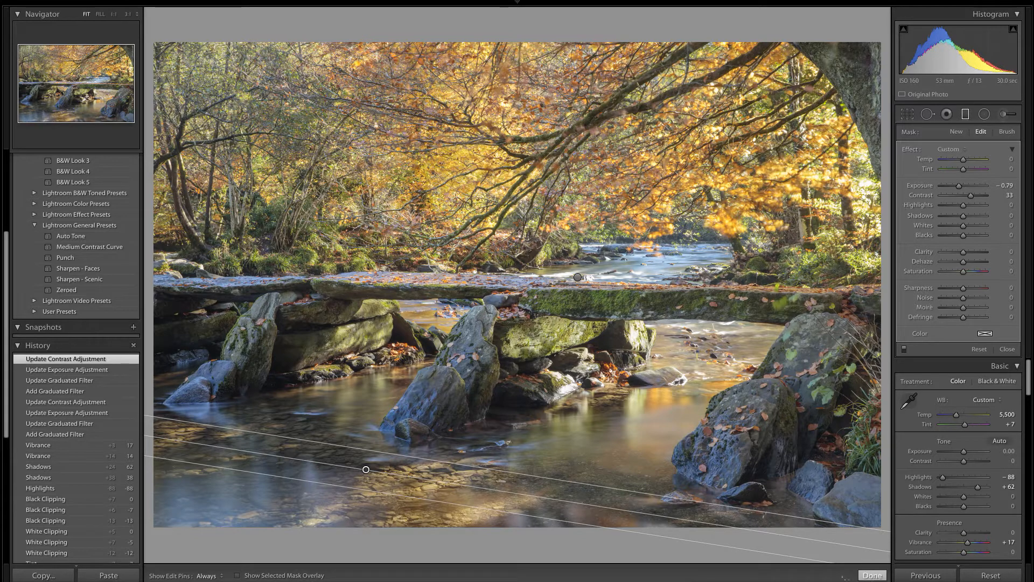
pyautogui.click(871, 575)
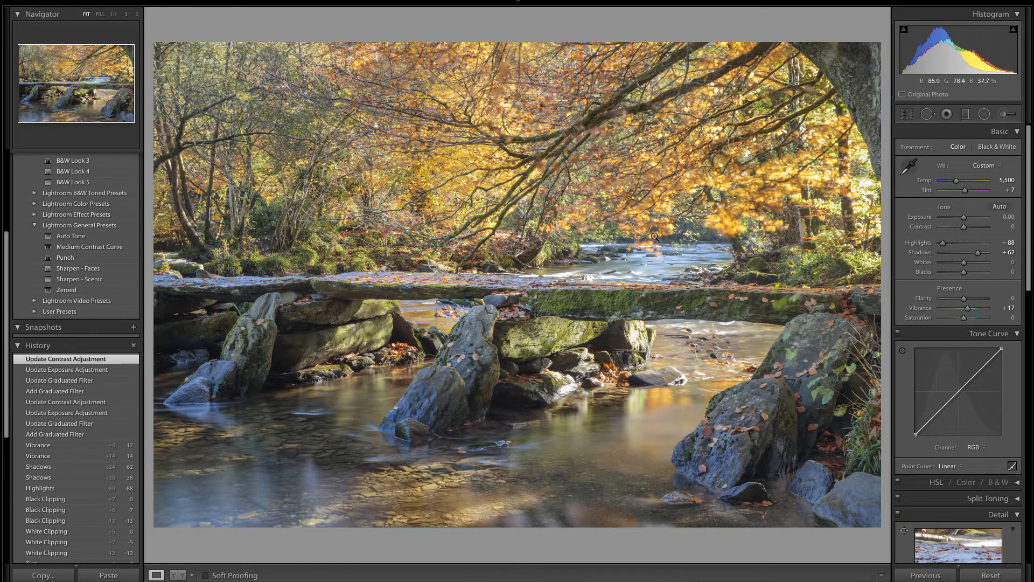
# - Apply the Sharpen - Scenic preset to the photo and check the result in a before and after comparison
pyautogui.click(84, 280)
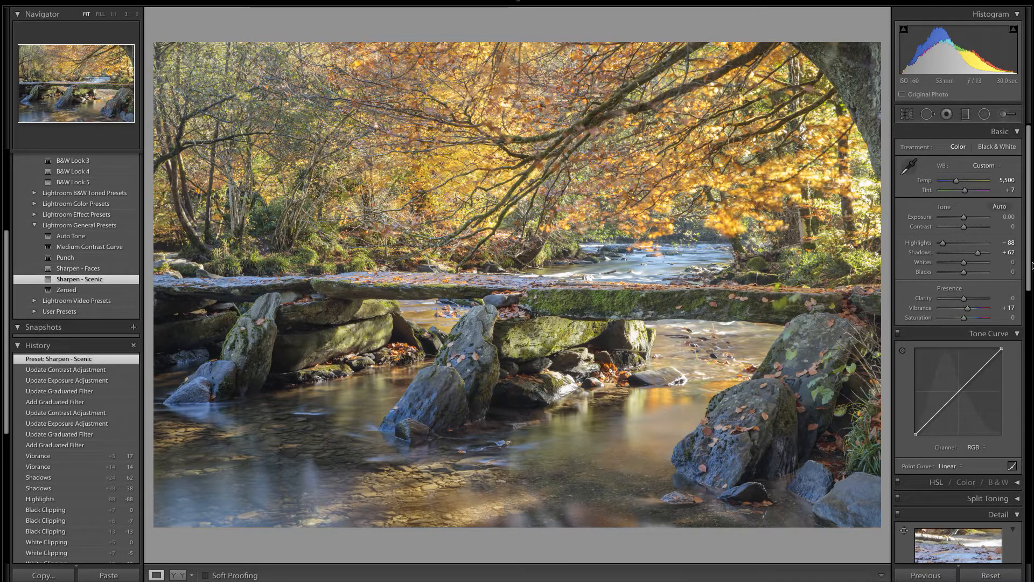
pyautogui.moveTo(1031, 265); pyautogui.dragTo(1033, 513)
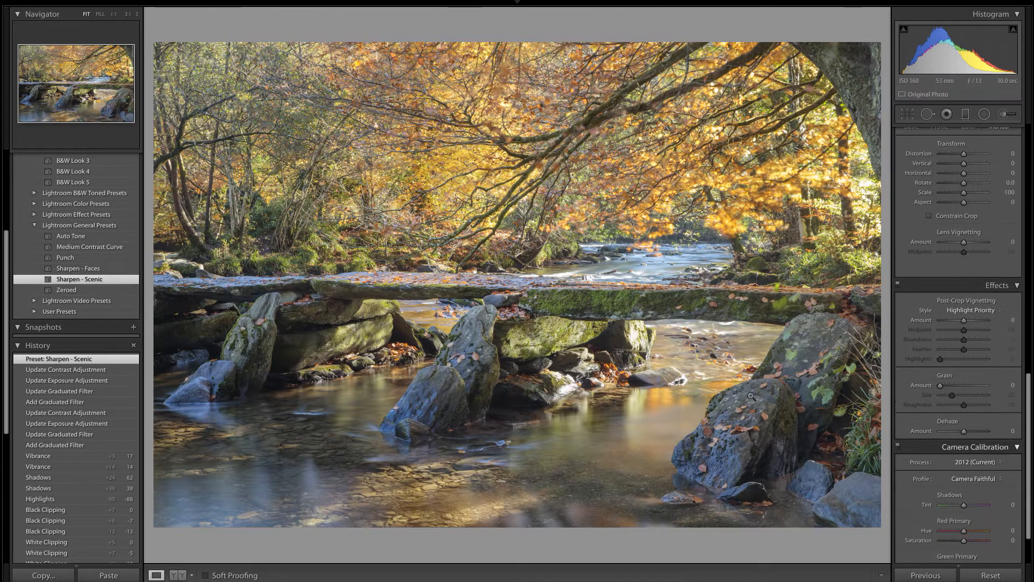
pyautogui.click(1009, 172)
pyautogui.click(180, 576)
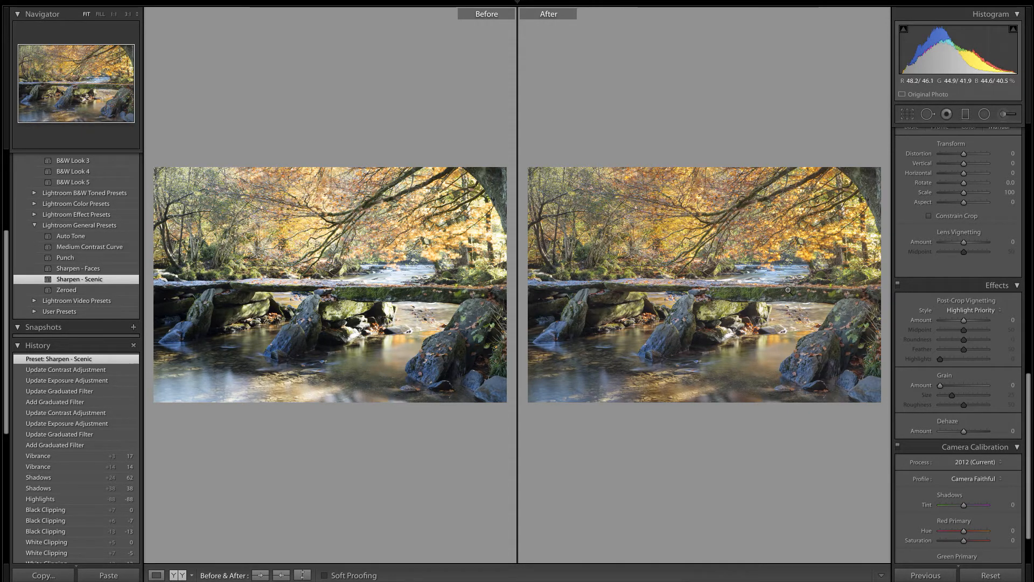
pyautogui.click(156, 575)
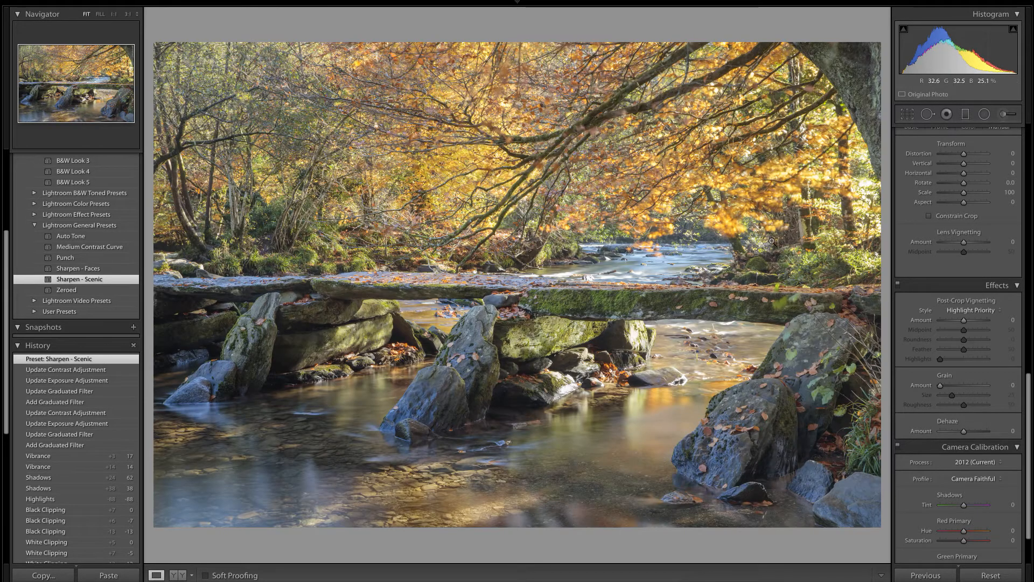